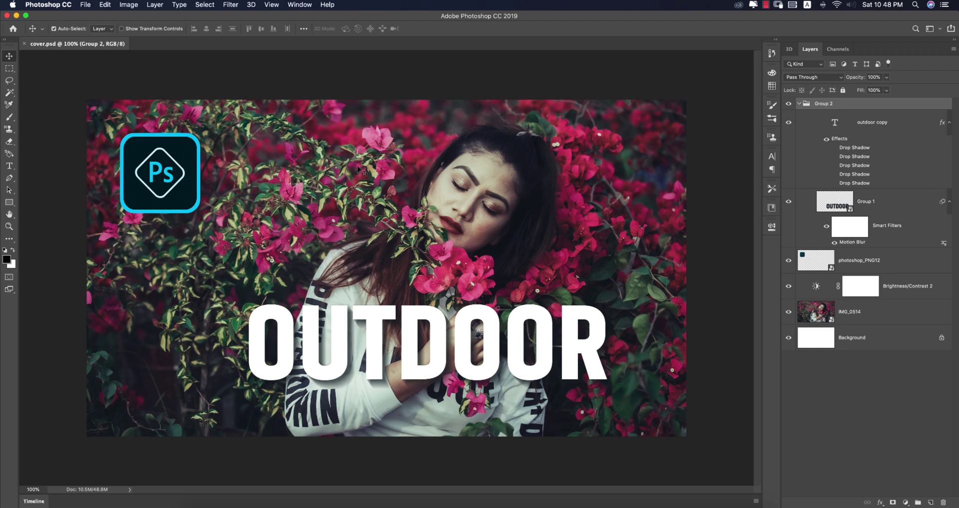
Return to Photoshop's Home screen listing recent files
{"action": "left_click", "coordinate": [12, 28]}
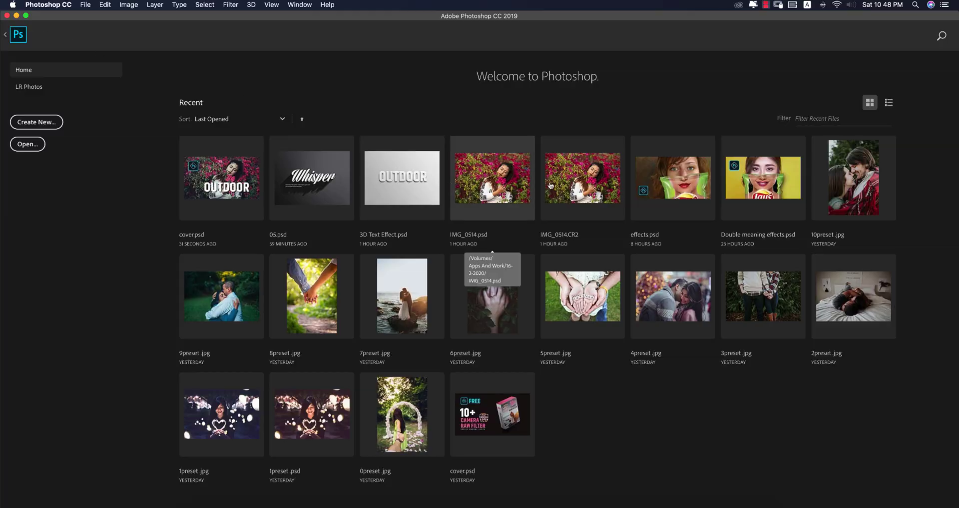
Open IMG_0514.psd from Recent and show its Layer 1 and Cross Processing (CEP 4) layers
{"action": "left_click", "coordinate": [495, 174]}
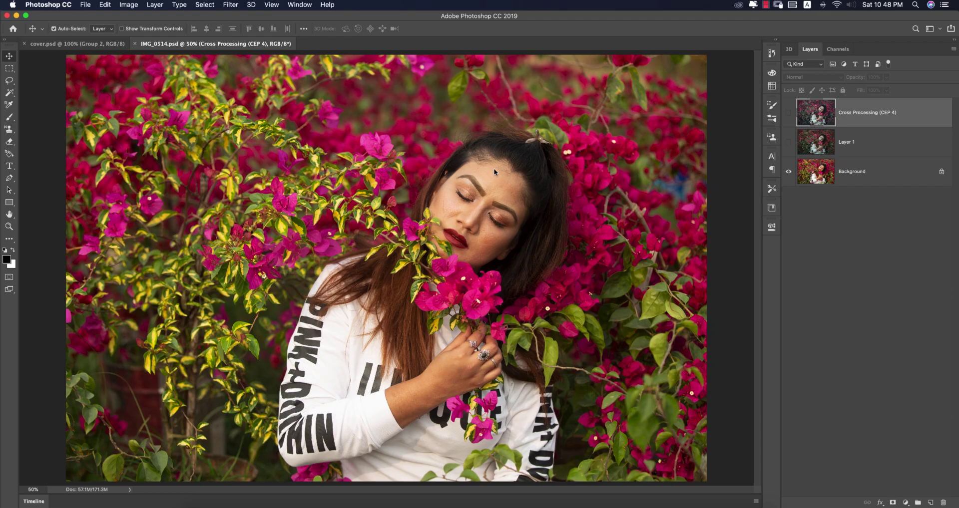
{"action": "left_click", "coordinate": [789, 143]}
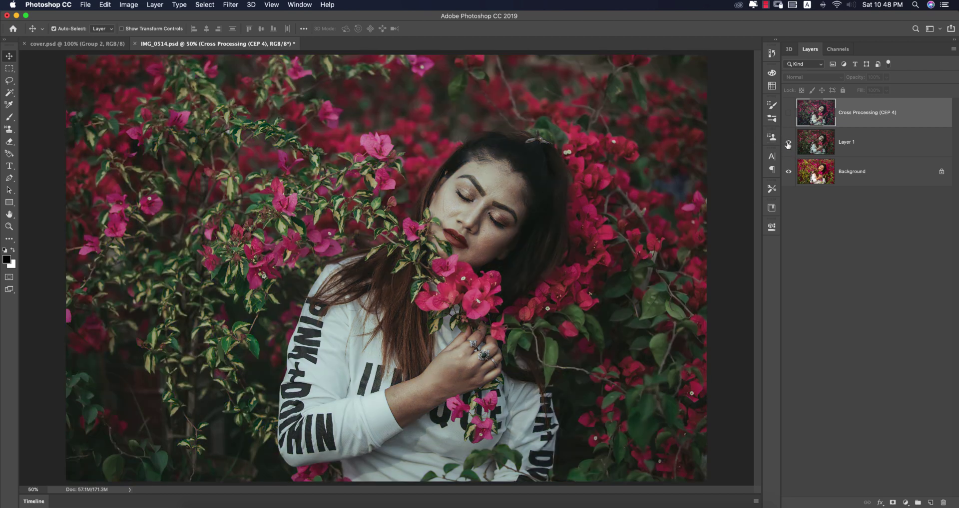
{"action": "left_click", "coordinate": [789, 114]}
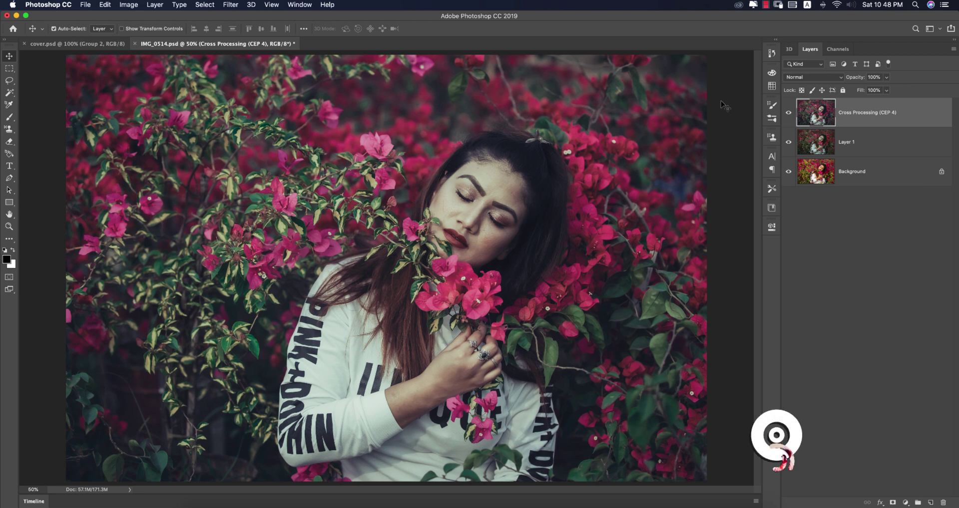
{"action": "key", "text": "super+w"}
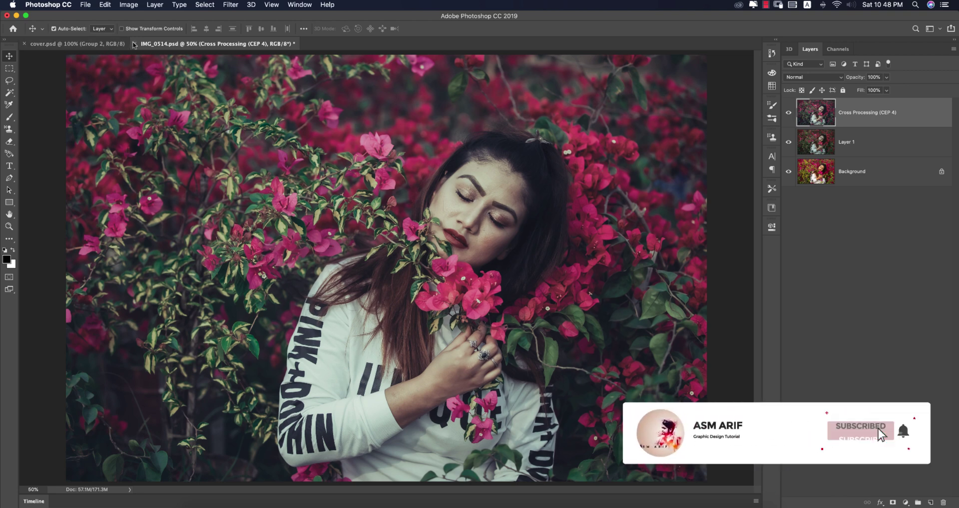
Close IMG_0514.psd without saving, then duplicate the raw photo's Background as Layer 1
{"action": "key", "text": "super+w"}
{"action": "left_click", "coordinate": [464, 174]}
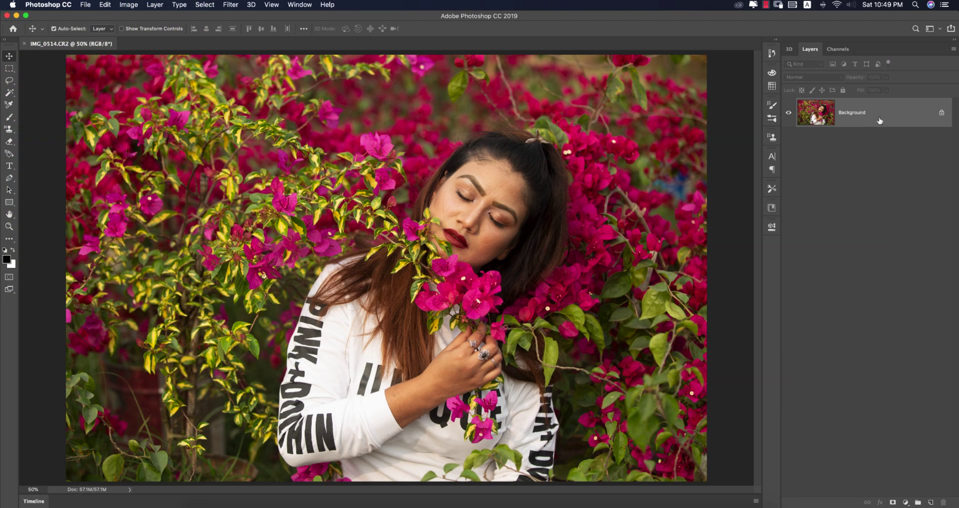
{"action": "key", "text": "super+j"}
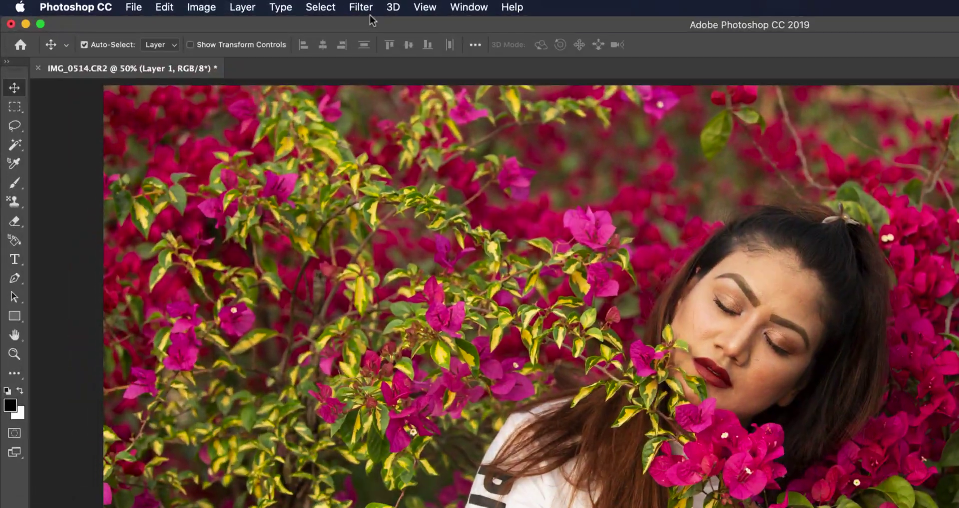
Apply the Camera Raw Filter to Layer 1 and bring up the Basic panel's flyout menu
{"action": "left_click", "coordinate": [230, 4]}
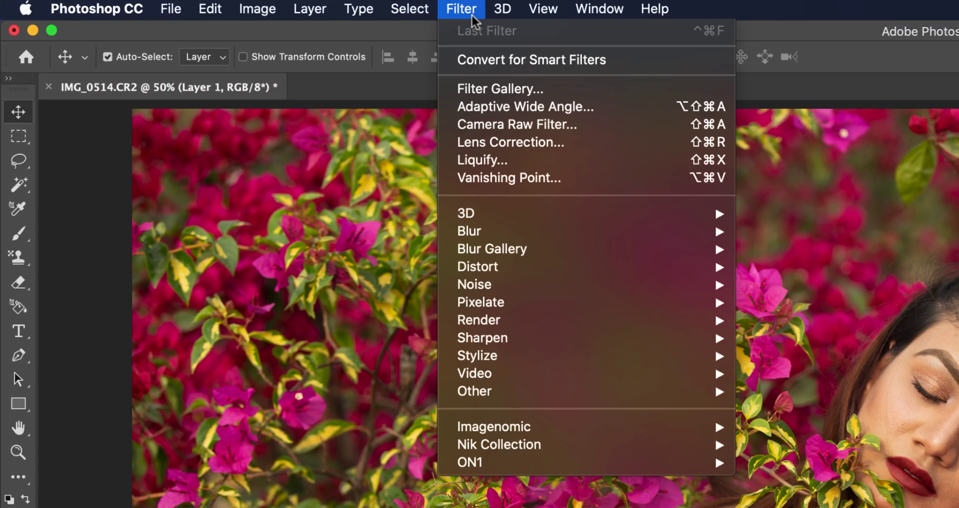
{"action": "left_click", "coordinate": [524, 124]}
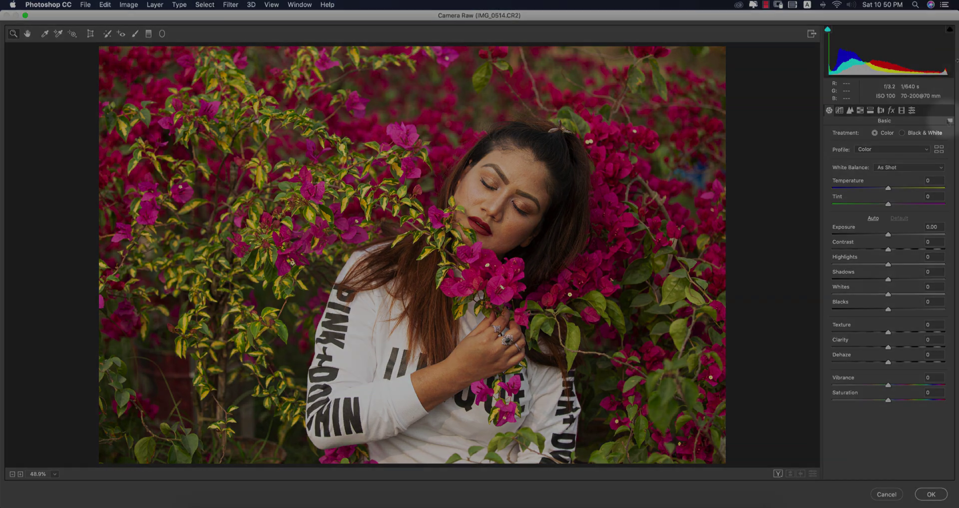
{"action": "left_click", "coordinate": [950, 122]}
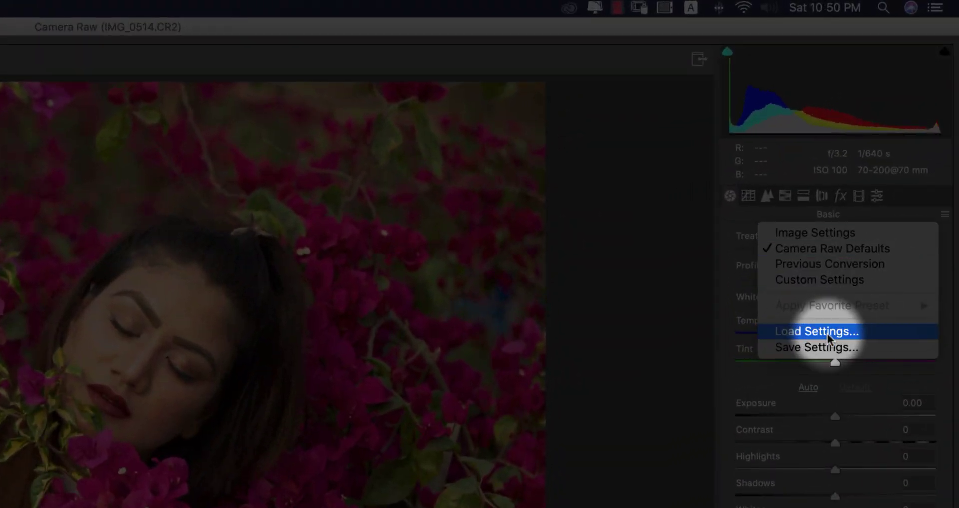
Load the Untitled.xmp settings from the 16-2-2020 folder into Camera Raw
{"action": "left_click", "coordinate": [827, 333]}
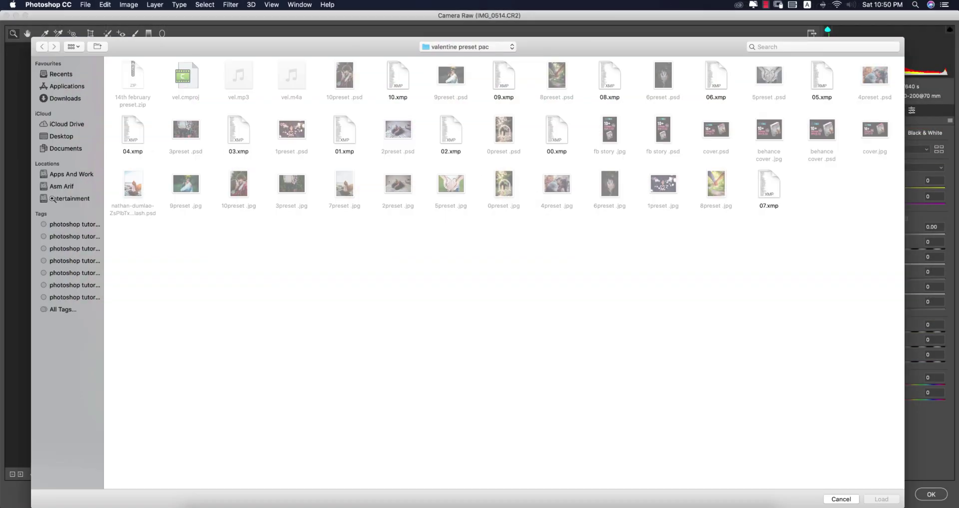
{"action": "left_click", "coordinate": [65, 174]}
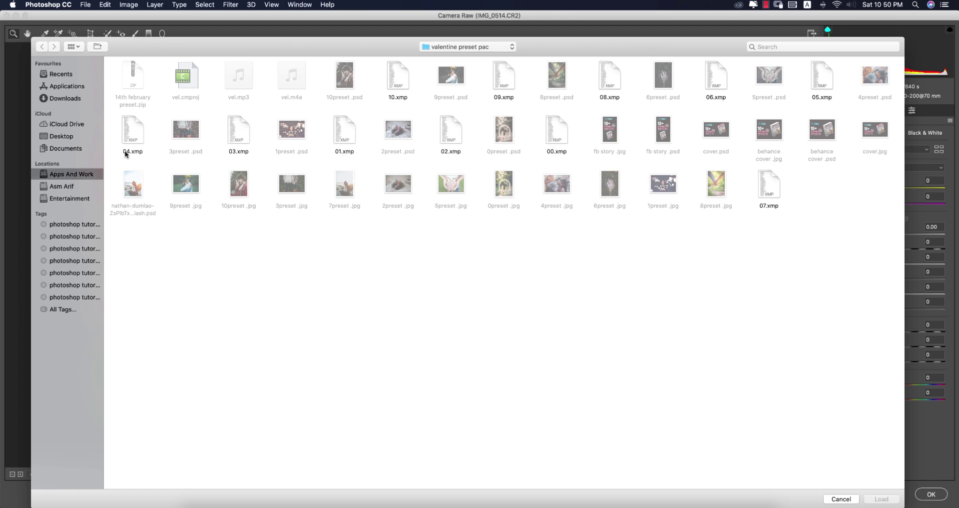
{"action": "left_click", "coordinate": [127, 74]}
{"action": "double_click", "coordinate": [127, 73]}
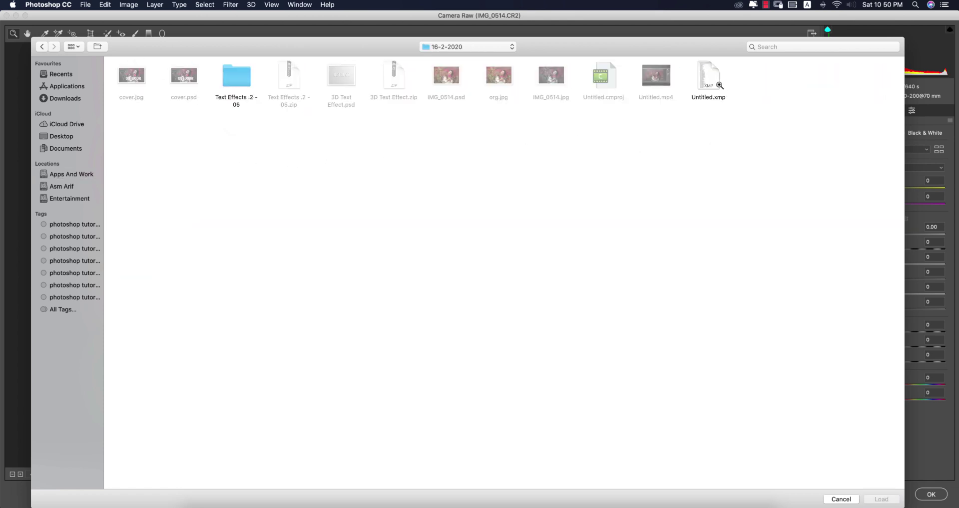
{"action": "left_click", "coordinate": [710, 79]}
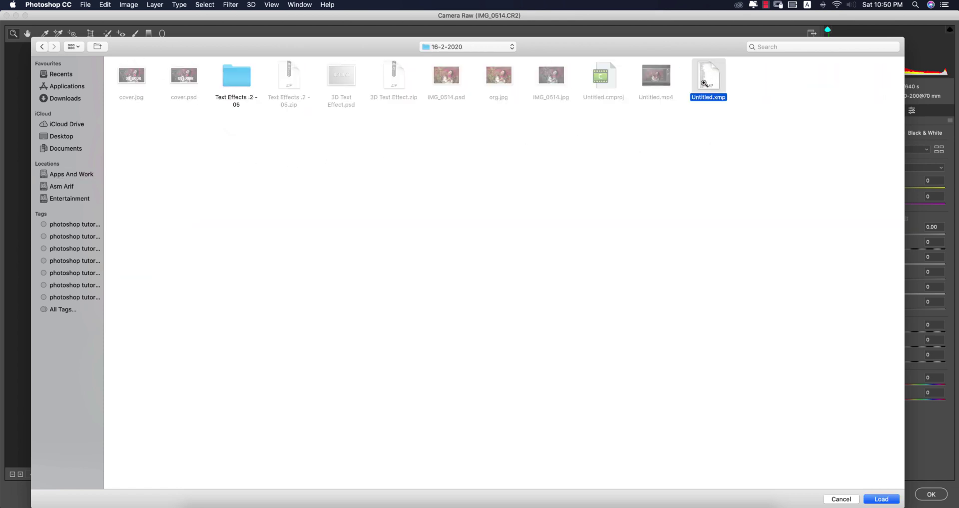
{"action": "left_click", "coordinate": [881, 499]}
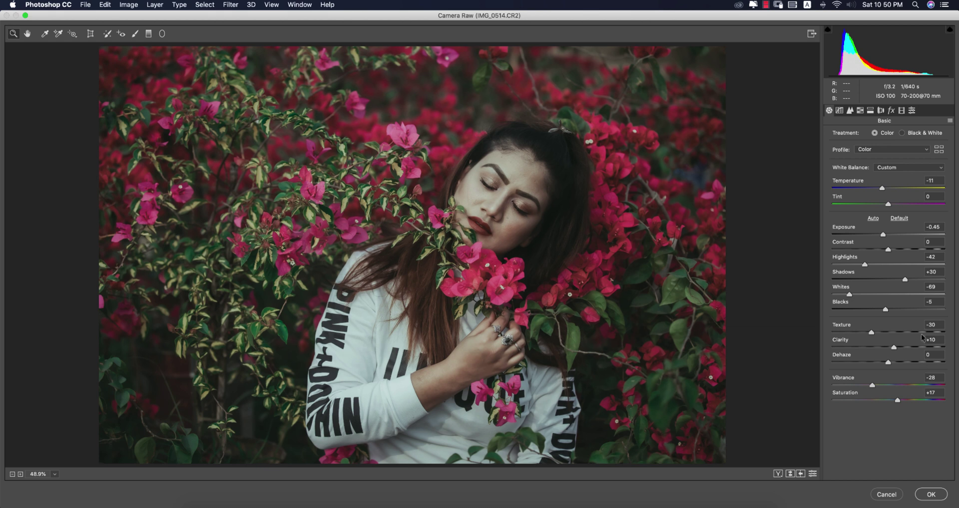
Raise Exposure from -0.45 to -0.05 and set Contrast to +25 in the Basic panel
{"action": "left_click", "coordinate": [938, 180]}
{"action": "left_click_drag", "start_coordinate": [882, 234], "coordinate": [903, 251]}
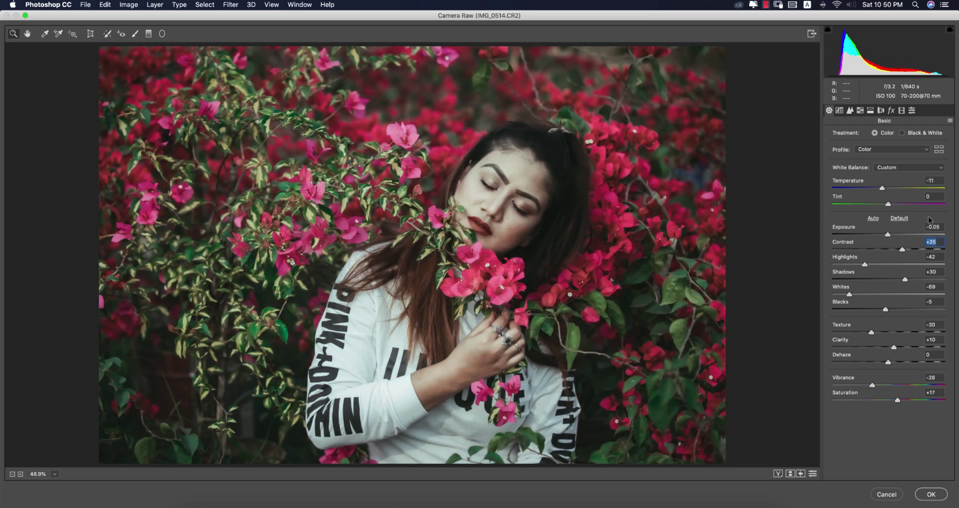
{"action": "left_click", "coordinate": [940, 197]}
{"action": "left_click", "coordinate": [941, 227]}
{"action": "left_click", "coordinate": [939, 257]}
{"action": "left_click", "coordinate": [940, 325]}
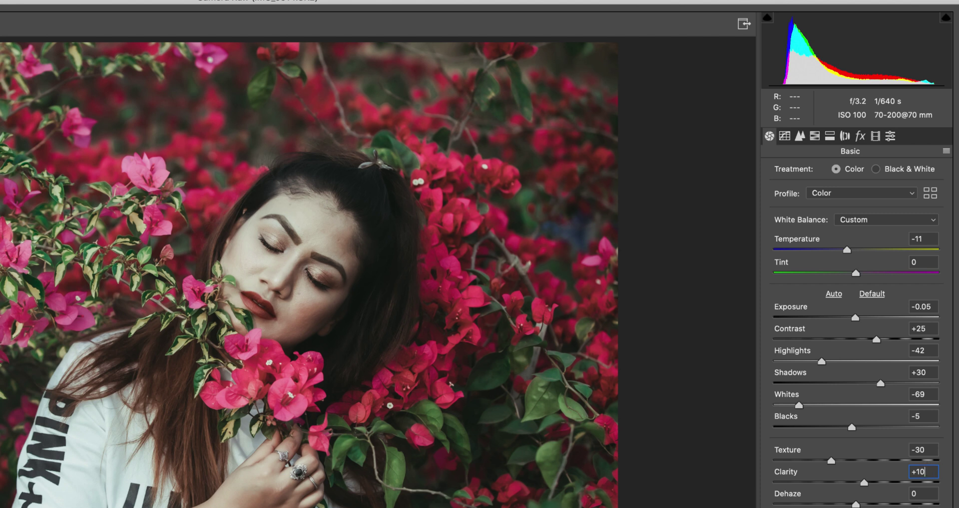
Set Dehaze to +8, lower Highlights to -60 and Vibrance to -19
{"action": "mouse_move", "coordinate": [856, 504]}
{"action": "left_mouse_down"}
{"action": "mouse_move", "coordinate": [878, 504]}
{"action": "mouse_move", "coordinate": [861, 506]}
{"action": "left_mouse_up"}
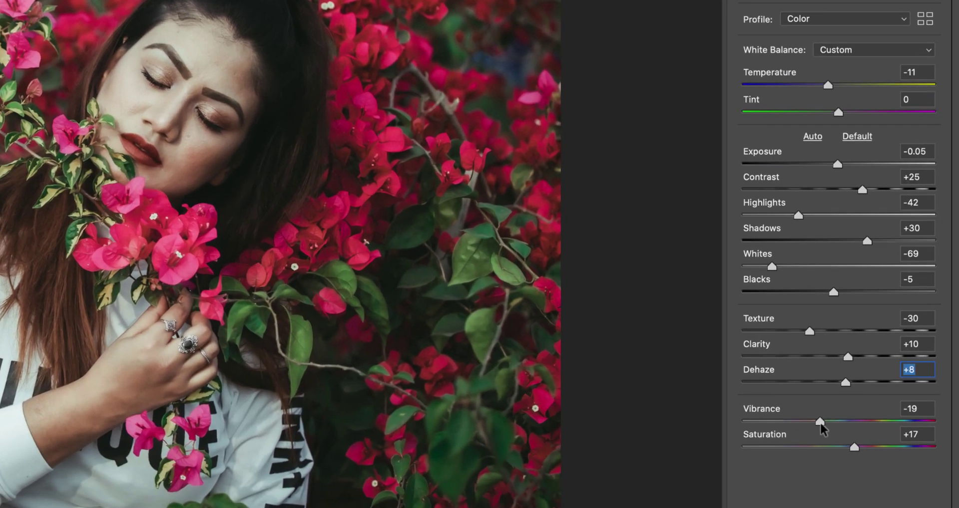
{"action": "left_click", "coordinate": [820, 422]}
{"action": "left_click", "coordinate": [774, 265]}
{"action": "left_click_drag", "start_coordinate": [797, 215], "coordinate": [780, 216]}
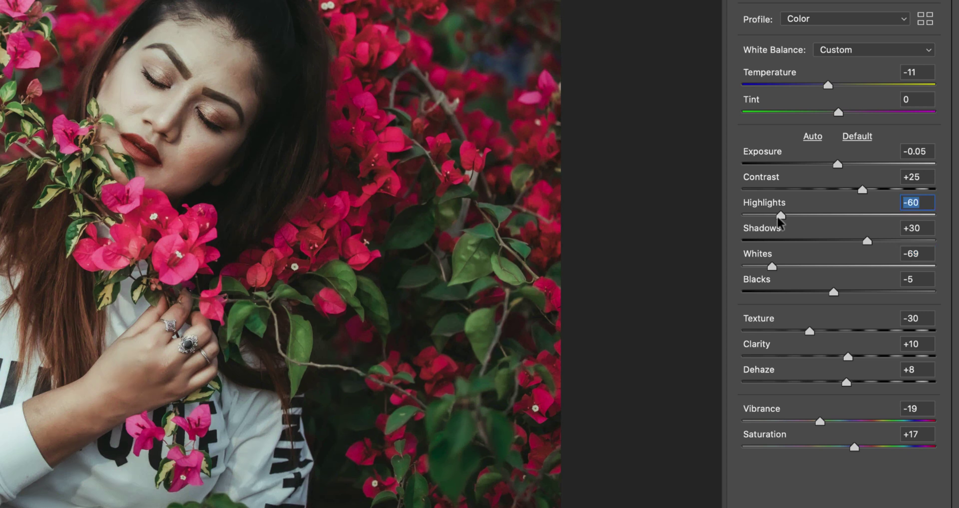
{"action": "left_click", "coordinate": [919, 408]}
{"action": "left_click", "coordinate": [928, 435]}
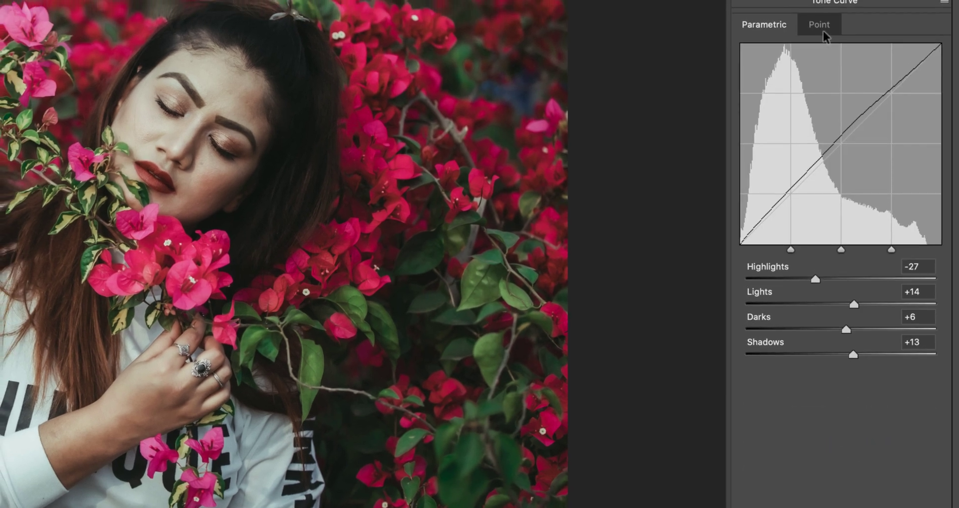
On the point tone curve, lift the shadow point to 35 and the upper point to 100
{"action": "left_click", "coordinate": [823, 31]}
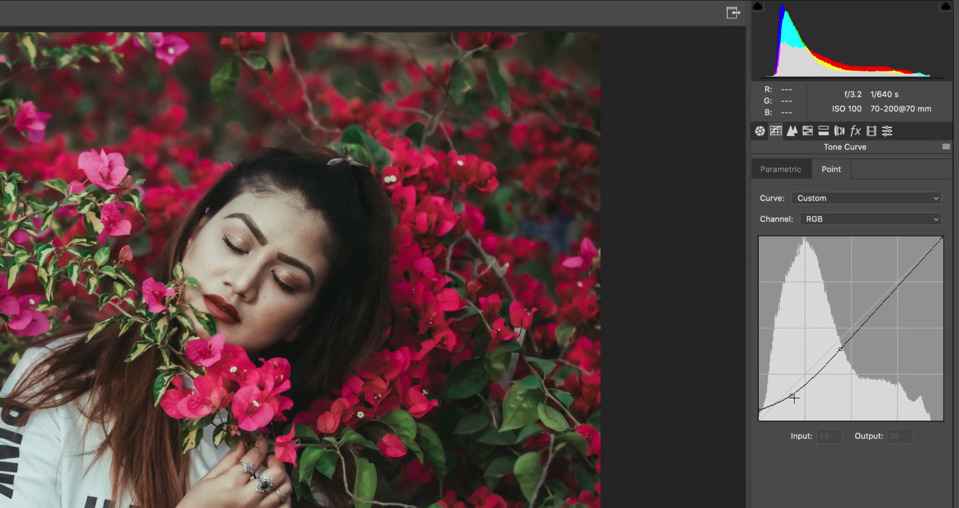
{"action": "left_click", "coordinate": [792, 397]}
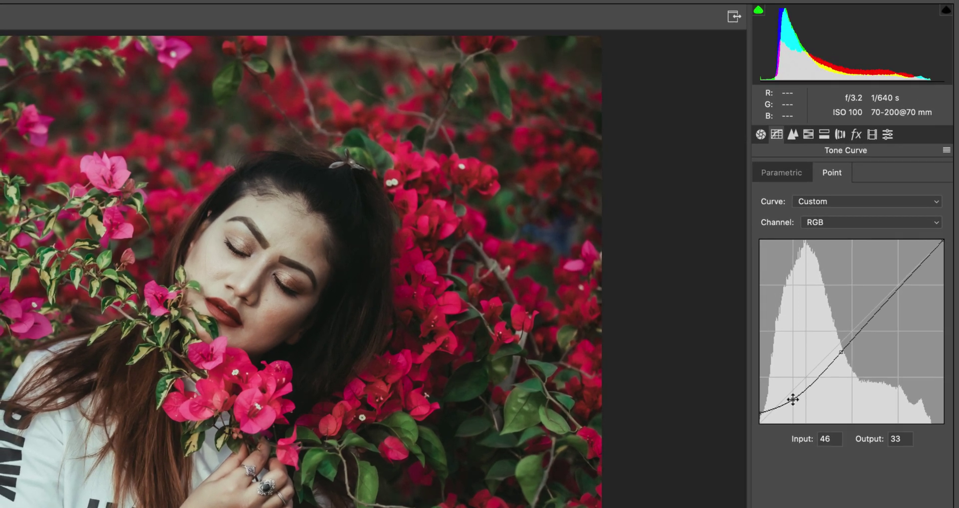
{"action": "left_click_drag", "start_coordinate": [796, 406], "coordinate": [792, 398]}
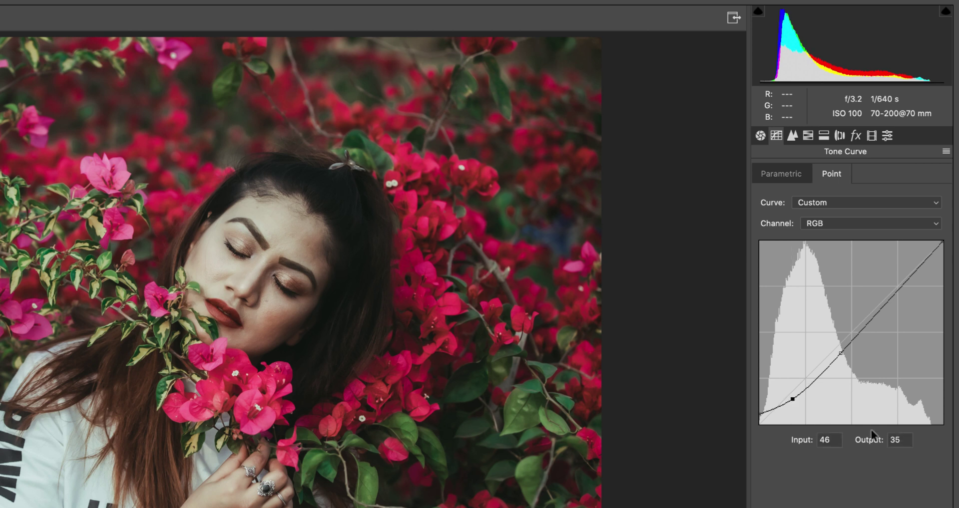
{"action": "left_click", "coordinate": [842, 355]}
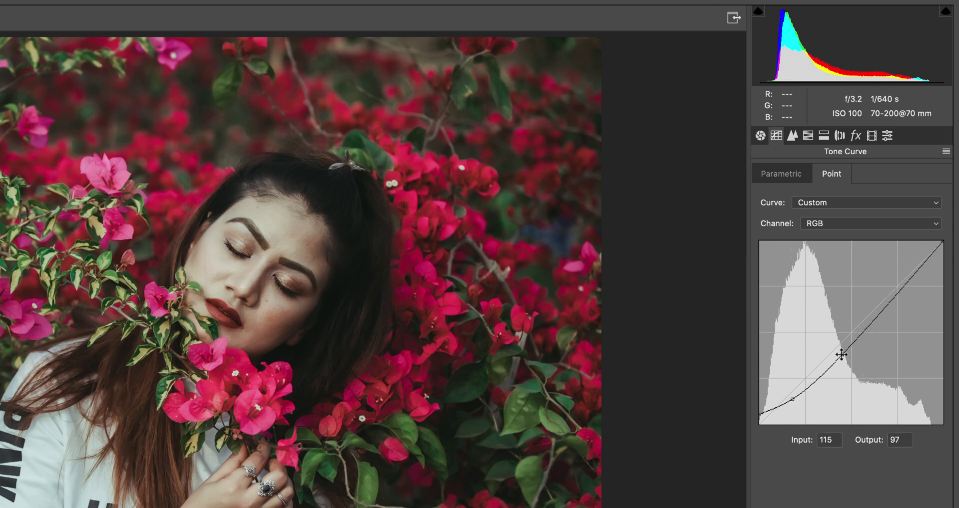
{"action": "left_click_drag", "start_coordinate": [841, 355], "coordinate": [840, 351]}
{"action": "left_click", "coordinate": [839, 443]}
{"action": "left_click", "coordinate": [901, 440]}
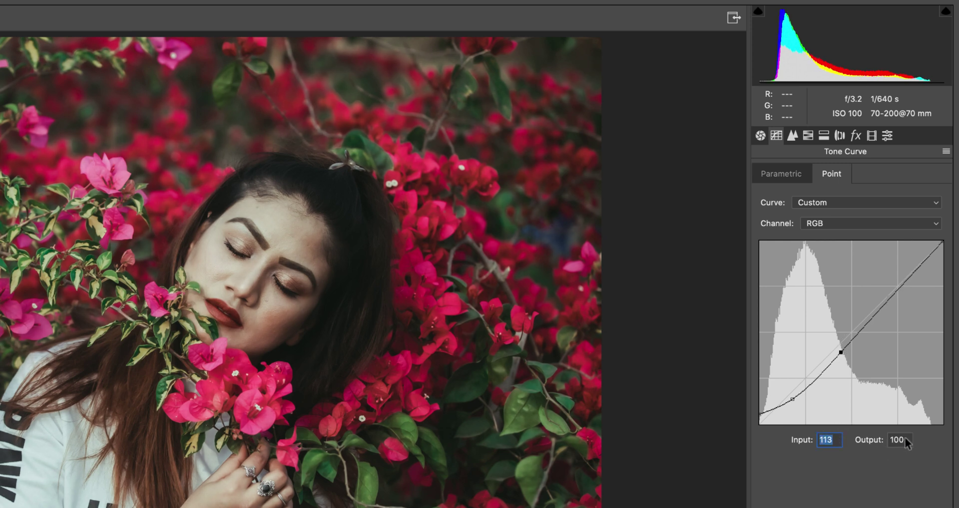
Add a point to the Red curve, then a Green curve point at Input 154, Output 150
{"action": "left_click", "coordinate": [821, 223]}
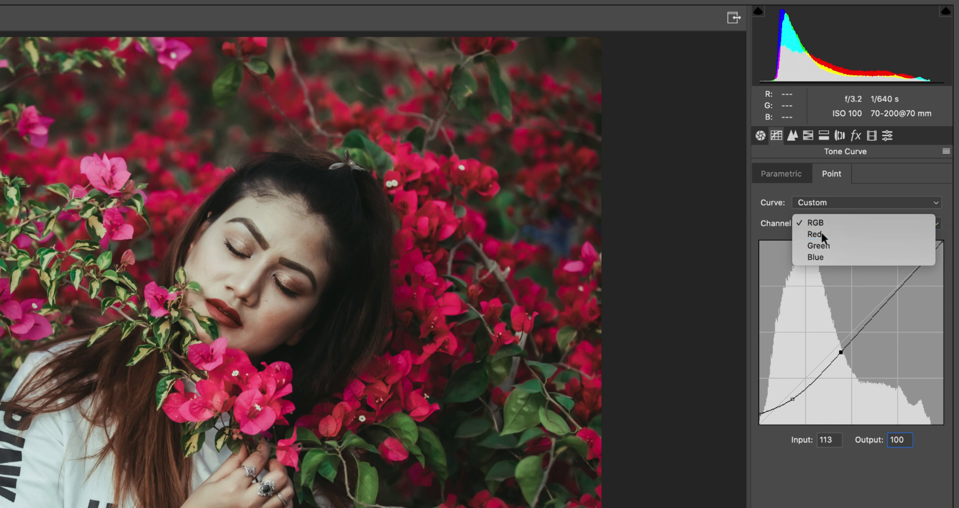
{"action": "left_click", "coordinate": [821, 233]}
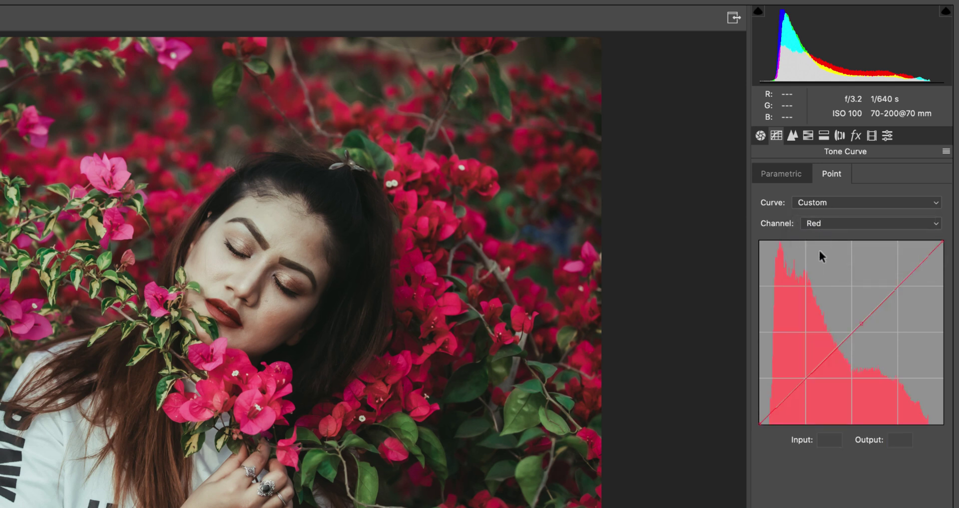
{"action": "left_click", "coordinate": [862, 322]}
{"action": "left_click", "coordinate": [816, 225]}
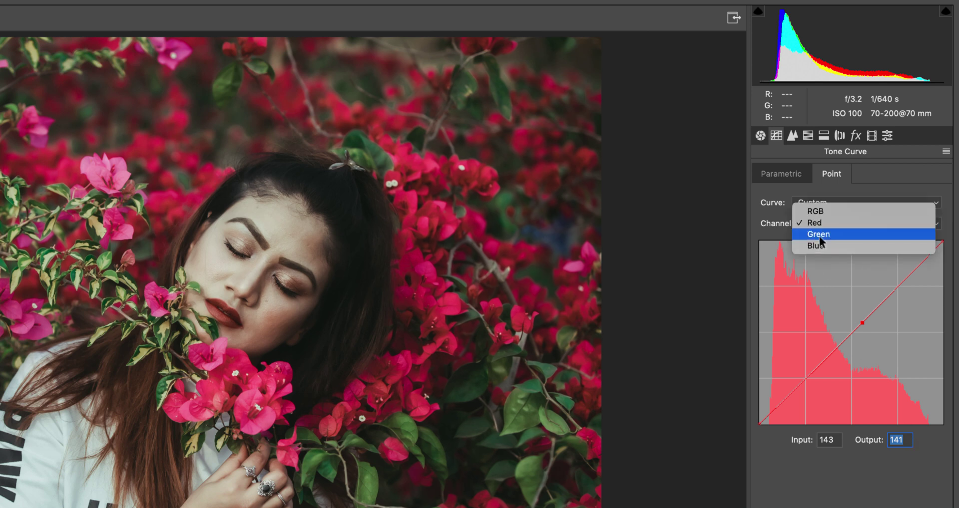
{"action": "left_click", "coordinate": [819, 235]}
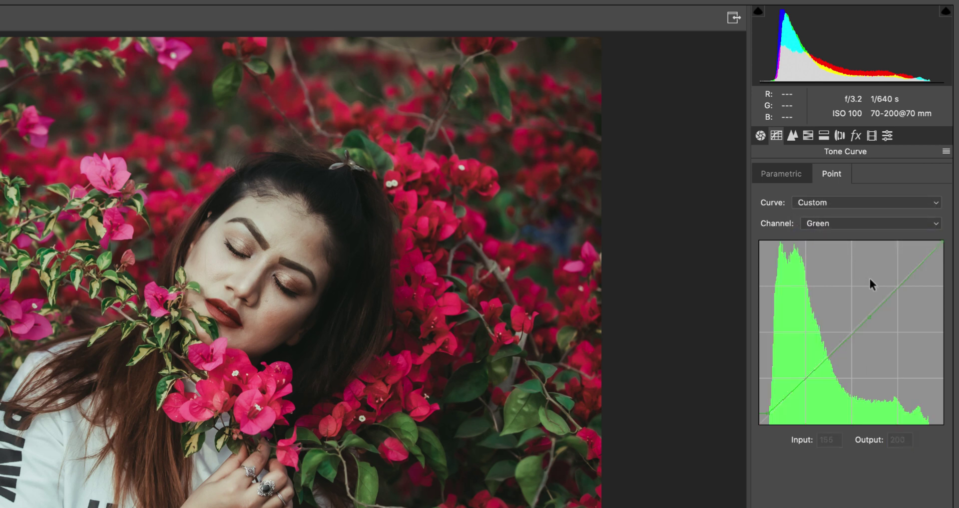
{"action": "left_click", "coordinate": [870, 316]}
{"action": "left_click", "coordinate": [833, 441]}
{"action": "left_click", "coordinate": [903, 439]}
Switch the tone curve to the Blue channel, then show the Detail panel
{"action": "left_click", "coordinate": [805, 225]}
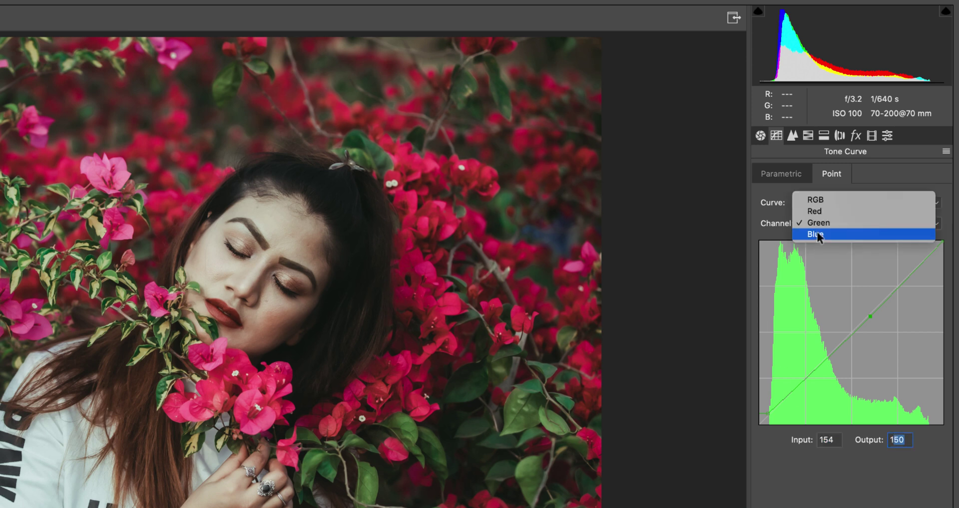
{"action": "left_click", "coordinate": [819, 235]}
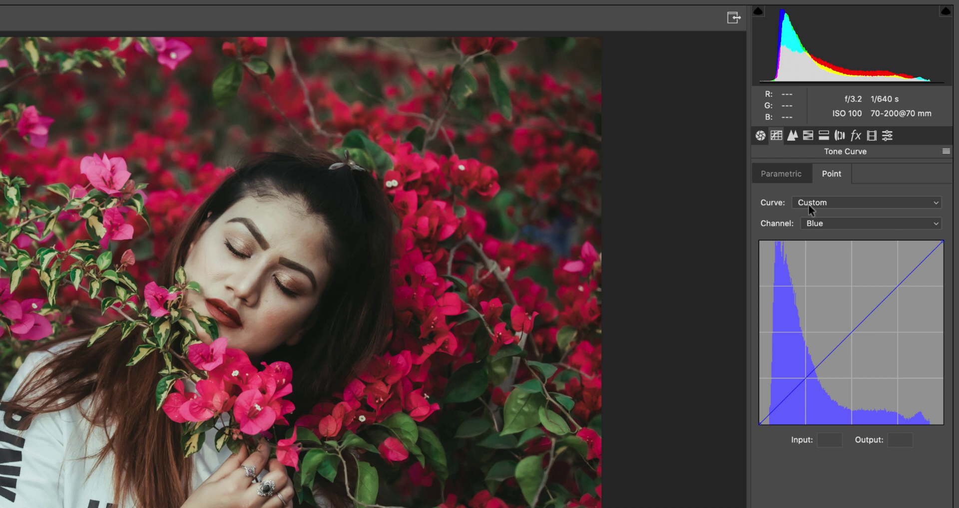
{"action": "left_click", "coordinate": [793, 136]}
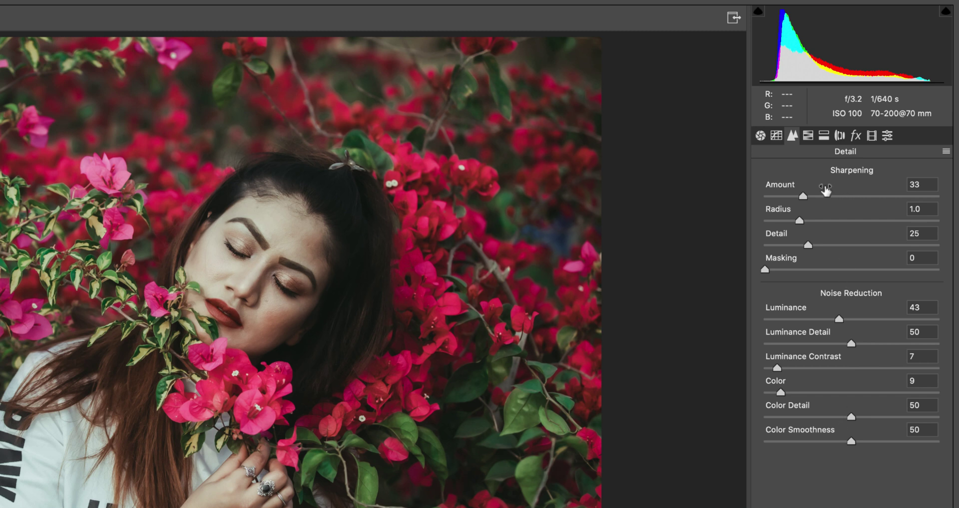
{"action": "left_click", "coordinate": [930, 185]}
{"action": "key", "text": "Tab"}
{"action": "left_click", "coordinate": [932, 232]}
{"action": "left_click", "coordinate": [929, 308]}
{"action": "left_click", "coordinate": [924, 329]}
Show HSL Adjustments and look over its Saturation and Luminance tabs before returning to Hue
{"action": "left_click", "coordinate": [808, 135]}
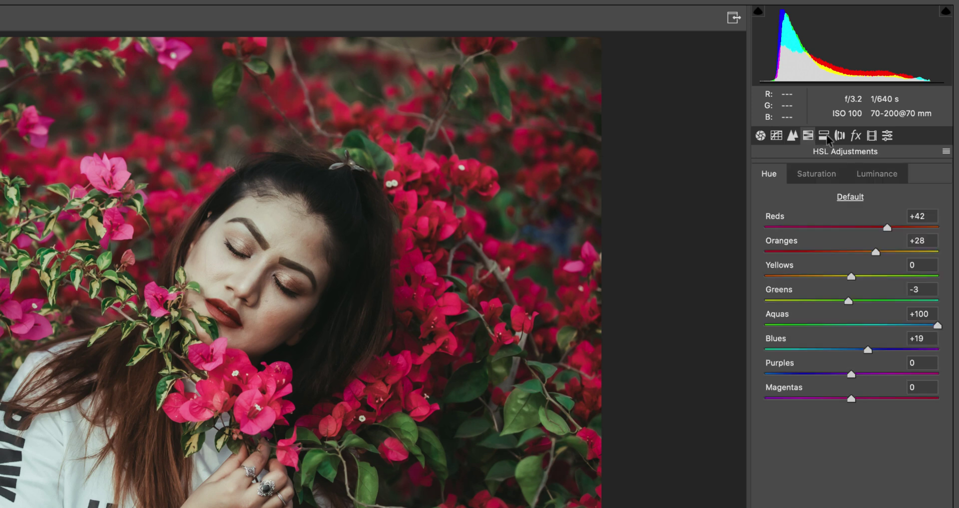
{"action": "left_click", "coordinate": [800, 176]}
{"action": "left_click", "coordinate": [773, 176]}
{"action": "left_click", "coordinate": [814, 176]}
{"action": "left_click", "coordinate": [875, 176]}
{"action": "left_click", "coordinate": [769, 175]}
Shift the Reds hue to +48 and the Oranges hue to +35
{"action": "left_click", "coordinate": [931, 216]}
{"action": "mouse_move", "coordinate": [887, 227]}
{"action": "left_mouse_down"}
{"action": "mouse_move", "coordinate": [927, 228]}
{"action": "mouse_move", "coordinate": [892, 230]}
{"action": "left_mouse_up"}
{"action": "left_click", "coordinate": [931, 240]}
{"action": "key", "text": "Up"}
{"action": "key", "text": "Up"}
{"action": "key", "text": "Up"}
{"action": "left_click_drag", "start_coordinate": [872, 252], "coordinate": [886, 253]}
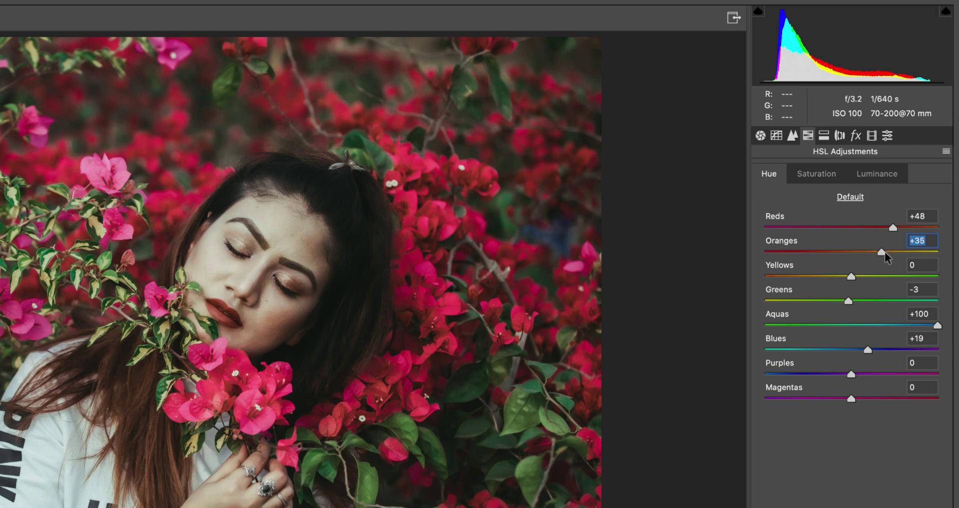
Try a Blues hue of -95, then undo it back to +19
{"action": "left_click", "coordinate": [930, 288]}
{"action": "left_click", "coordinate": [933, 315]}
{"action": "left_click", "coordinate": [927, 338]}
{"action": "left_click_drag", "start_coordinate": [867, 350], "coordinate": [805, 347]}
{"action": "key", "text": "super+z"}
{"action": "left_click", "coordinate": [925, 362]}
Inspect the HSL Saturation and Luminance values, then go back to the Hue tab
{"action": "left_click", "coordinate": [814, 173]}
{"action": "left_click", "coordinate": [930, 216]}
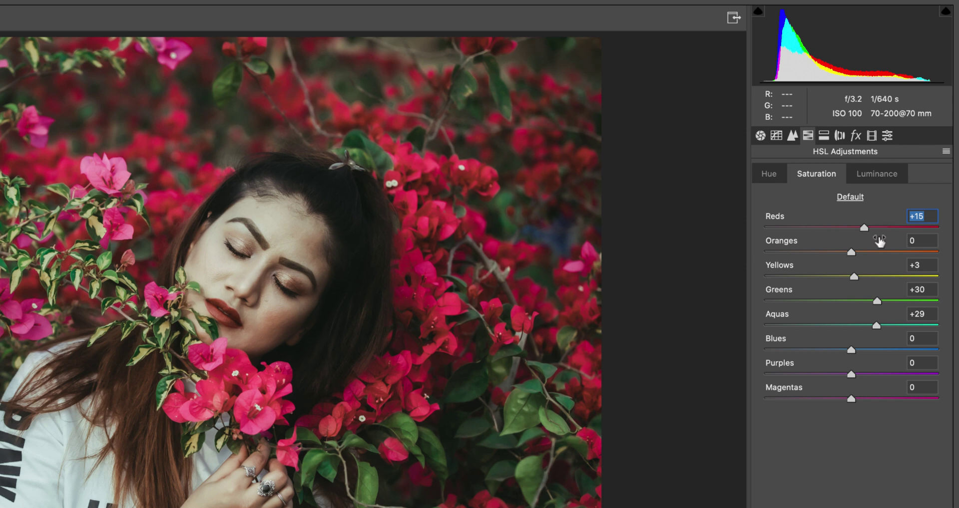
{"action": "left_click", "coordinate": [931, 266]}
{"action": "left_click", "coordinate": [876, 173]}
{"action": "left_click", "coordinate": [927, 218]}
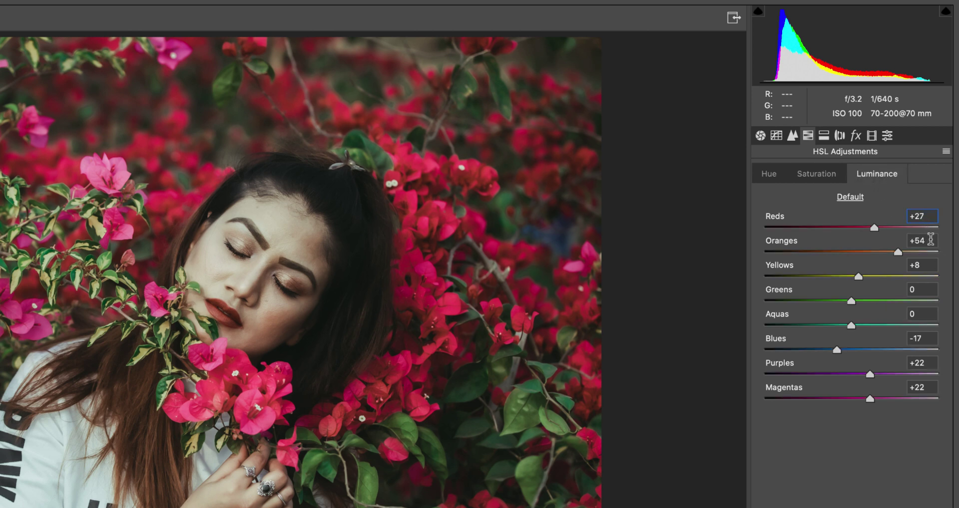
{"action": "left_click", "coordinate": [760, 174]}
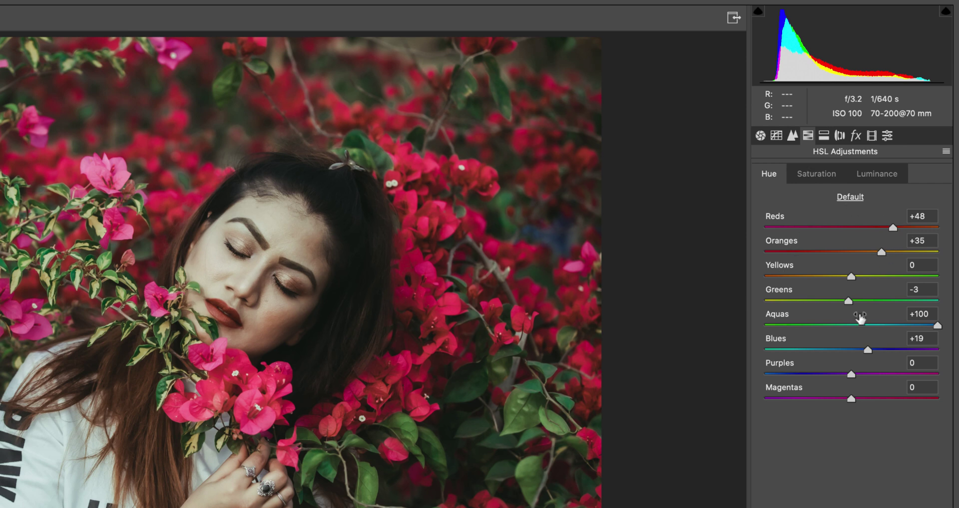
Recheck Luminance values, then show Split Toning with highlights hue 158, shadows hue 74
{"action": "left_click", "coordinate": [811, 176]}
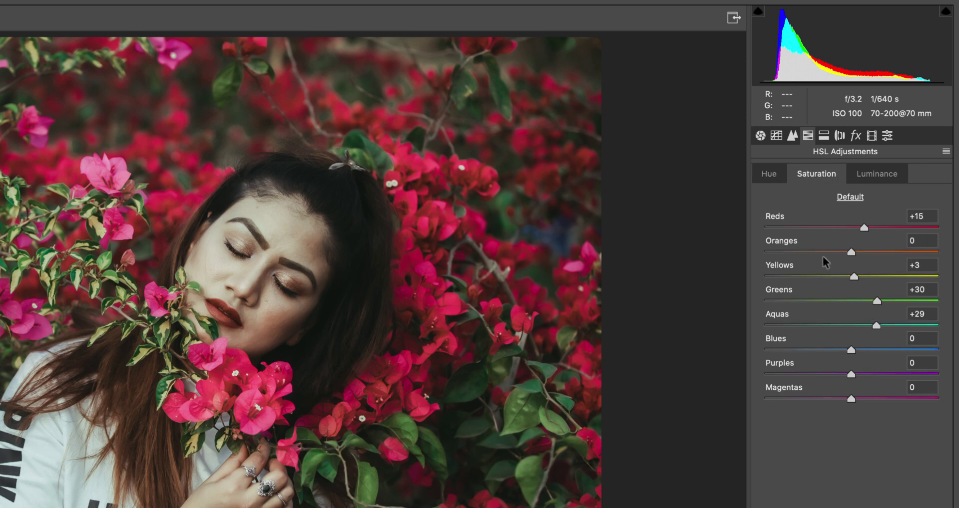
{"action": "left_click", "coordinate": [888, 175]}
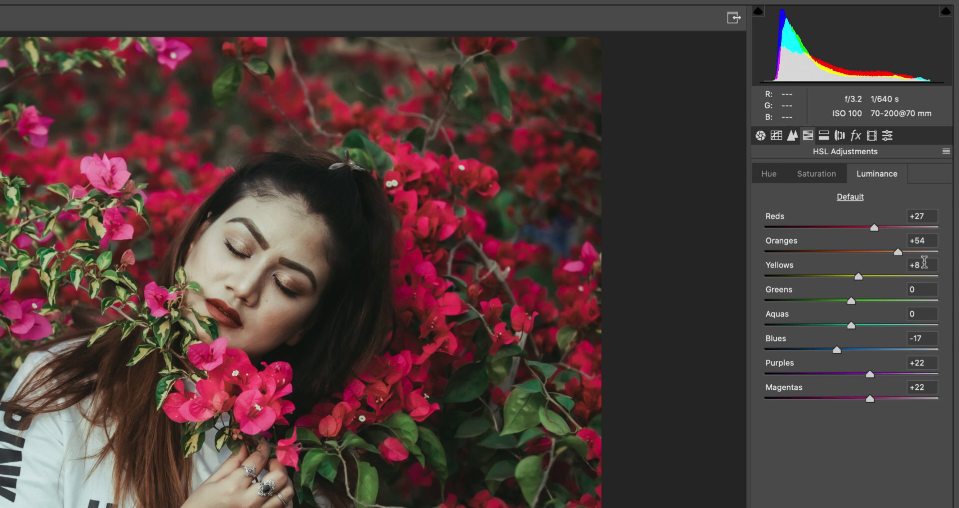
{"action": "left_click", "coordinate": [927, 241]}
{"action": "left_click", "coordinate": [924, 216]}
{"action": "left_click", "coordinate": [928, 363]}
{"action": "left_click", "coordinate": [928, 386]}
{"action": "left_click", "coordinate": [824, 135]}
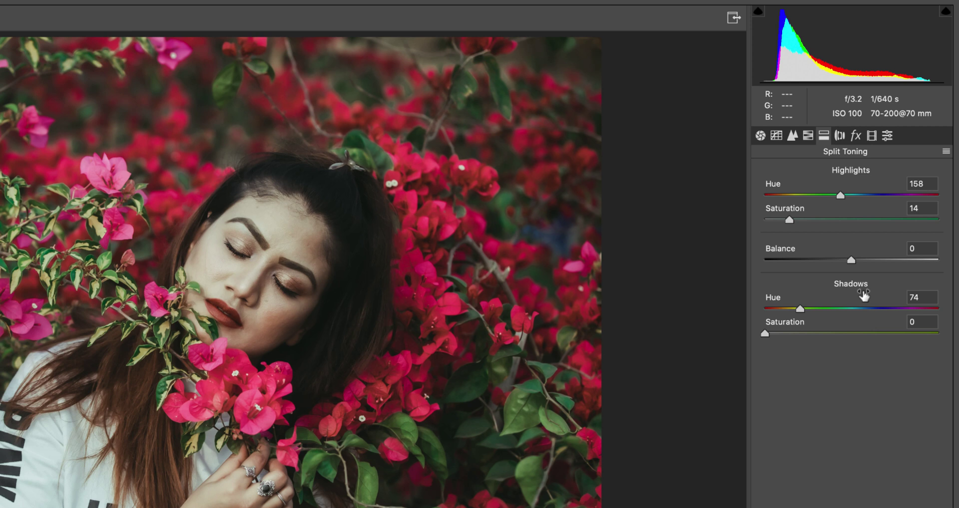
Raise Split Toning shadows saturation to 5, then show Effects (vignetting amount -13, midpoint 52)
{"action": "left_click", "coordinate": [760, 135]}
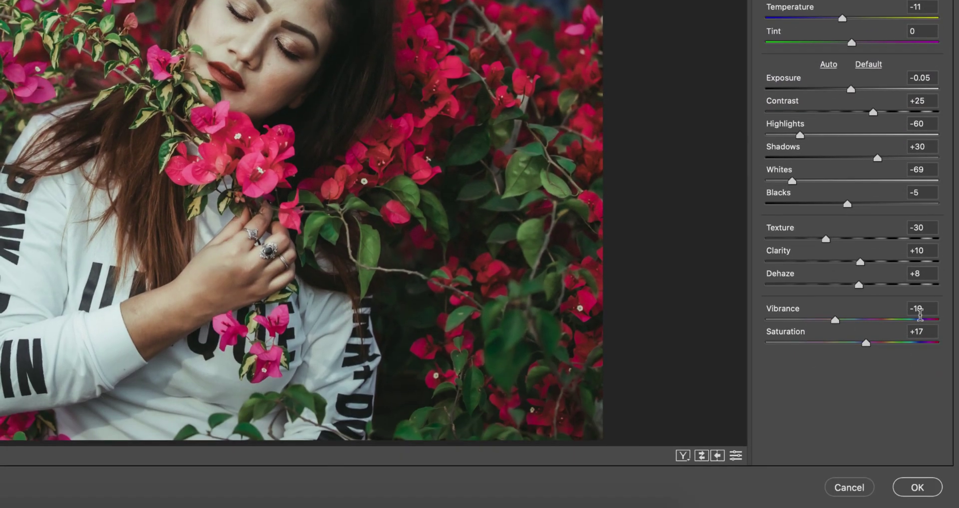
{"action": "left_click", "coordinate": [931, 309]}
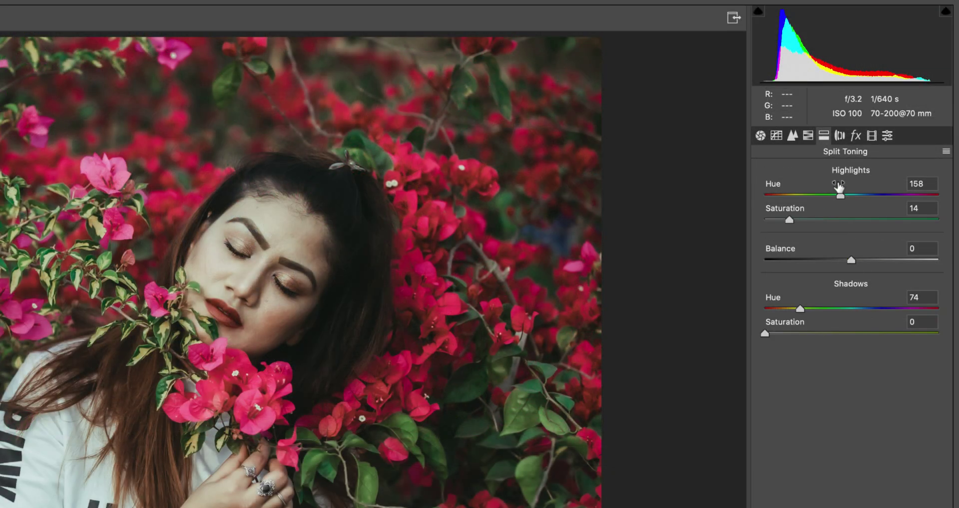
{"action": "left_click", "coordinate": [922, 183]}
{"action": "left_click", "coordinate": [933, 209]}
{"action": "left_click_drag", "start_coordinate": [765, 334], "coordinate": [769, 337]}
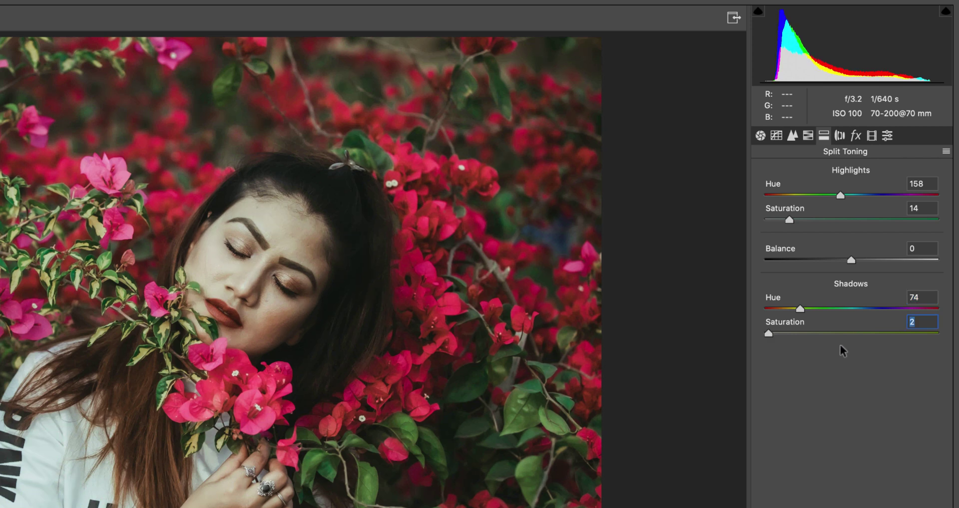
{"action": "left_click", "coordinate": [839, 136]}
{"action": "left_click", "coordinate": [856, 137]}
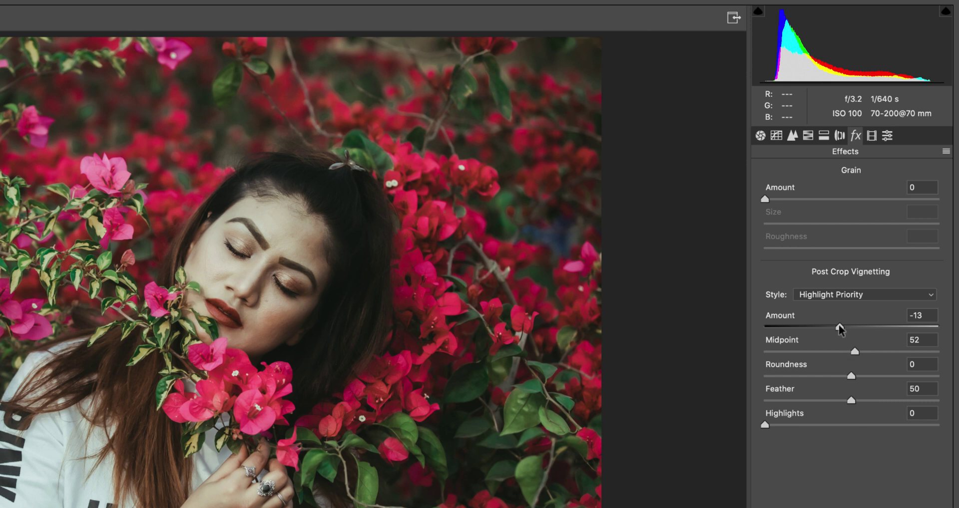
Check the vignette Midpoint value, then view Calibration: Green Hue +94, Blue Saturation -58
{"action": "left_click", "coordinate": [932, 339]}
{"action": "left_click", "coordinate": [872, 139]}
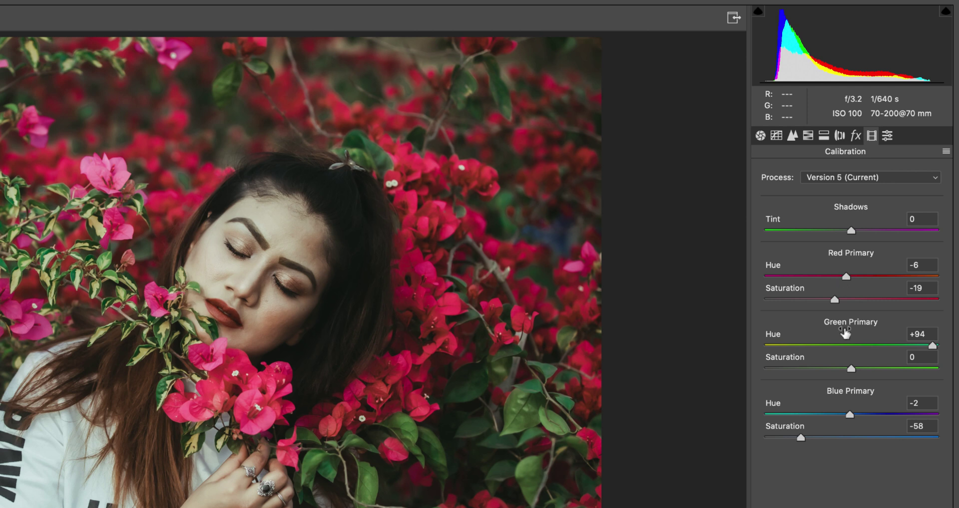
Try Red Primary Hue at +44, restore it to -6, and review the Green and Blue primaries
{"action": "left_click", "coordinate": [928, 266]}
{"action": "mouse_move", "coordinate": [846, 276]}
{"action": "left_mouse_down"}
{"action": "mouse_move", "coordinate": [897, 279]}
{"action": "mouse_move", "coordinate": [761, 277]}
{"action": "mouse_move", "coordinate": [906, 285]}
{"action": "mouse_move", "coordinate": [743, 278]}
{"action": "mouse_move", "coordinate": [948, 292]}
{"action": "mouse_move", "coordinate": [738, 280]}
{"action": "mouse_move", "coordinate": [846, 282]}
{"action": "left_mouse_up"}
{"action": "type", "text": "-6"}
{"action": "left_click", "coordinate": [927, 289]}
{"action": "key", "text": "Tab"}
{"action": "left_click", "coordinate": [917, 402]}
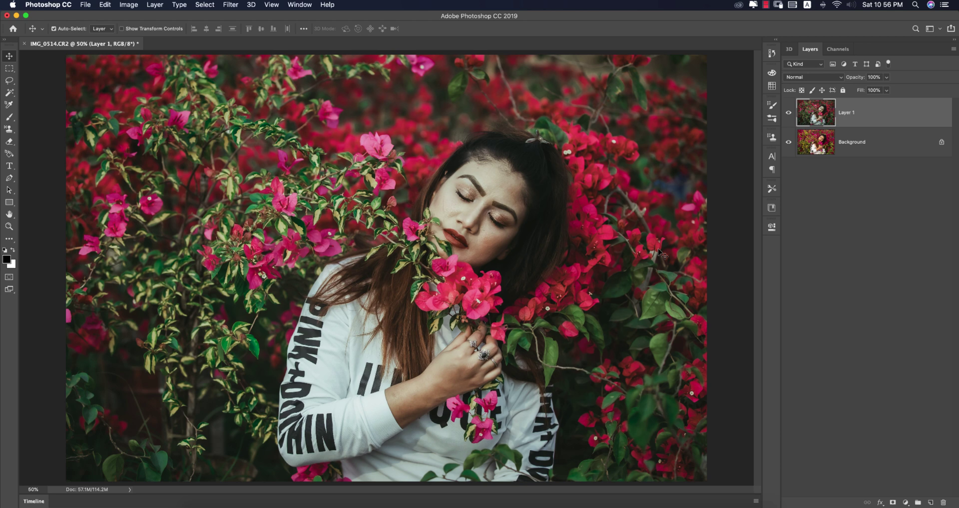
Compare graded Layer 1 with the original, then launch Filter > Nik Collection > Color Efex Pro 4
{"action": "left_click", "coordinate": [789, 113]}
{"action": "left_click", "coordinate": [789, 112]}
{"action": "left_click", "coordinate": [231, 5]}
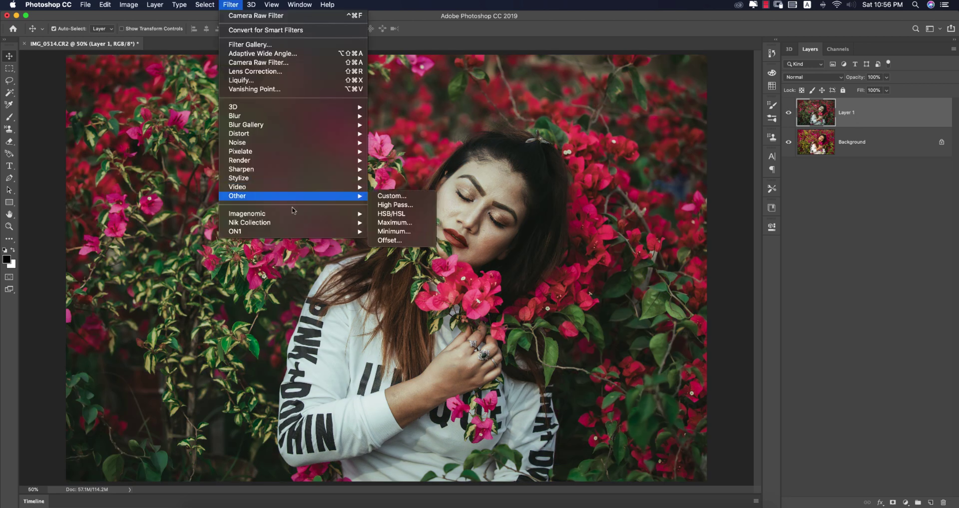
{"action": "mouse_move", "coordinate": [302, 223]}
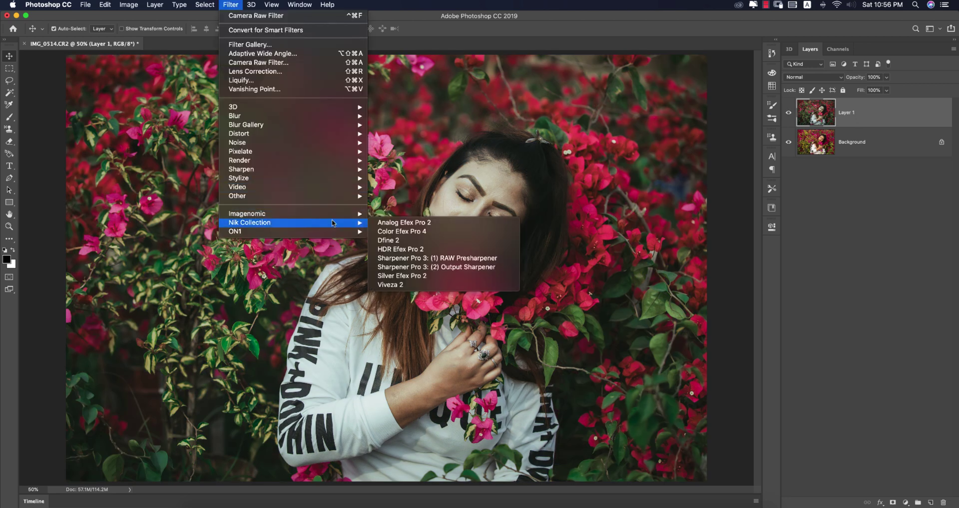
{"action": "left_click", "coordinate": [397, 233]}
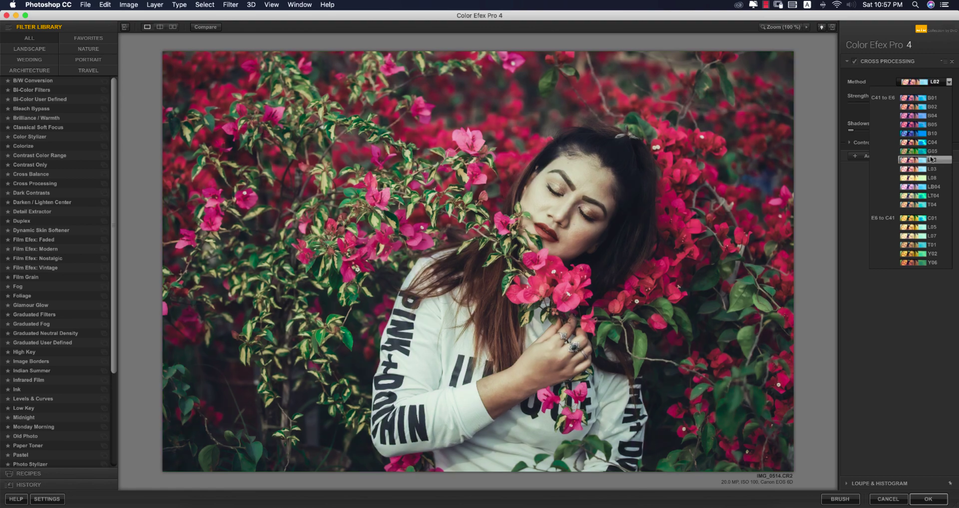
Apply Cross Processing with method L02 as a new layer in Photoshop
{"action": "left_click", "coordinate": [931, 159]}
{"action": "left_click", "coordinate": [928, 499]}
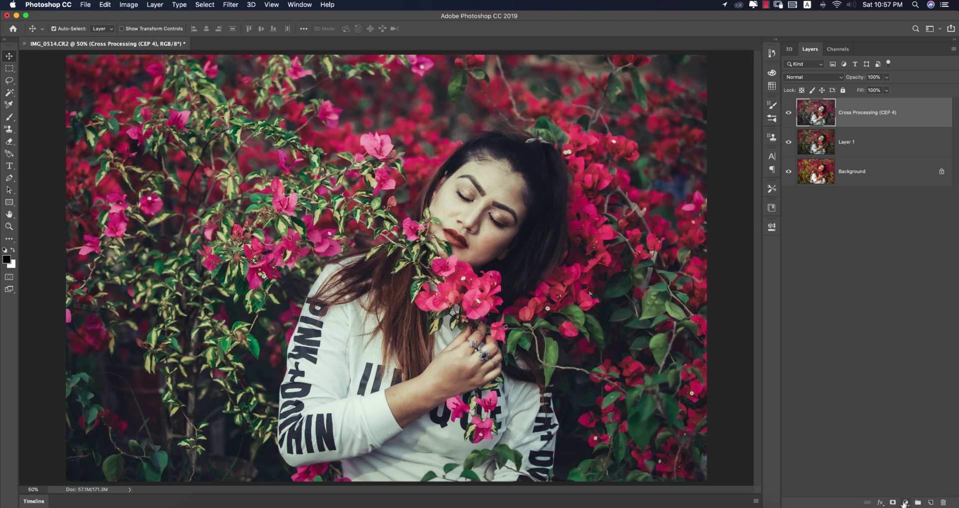
Add a Brightness/Contrast adjustment layer with Brightness -12 and Contrast 9, then collapse Properties
{"action": "left_click", "coordinate": [905, 503]}
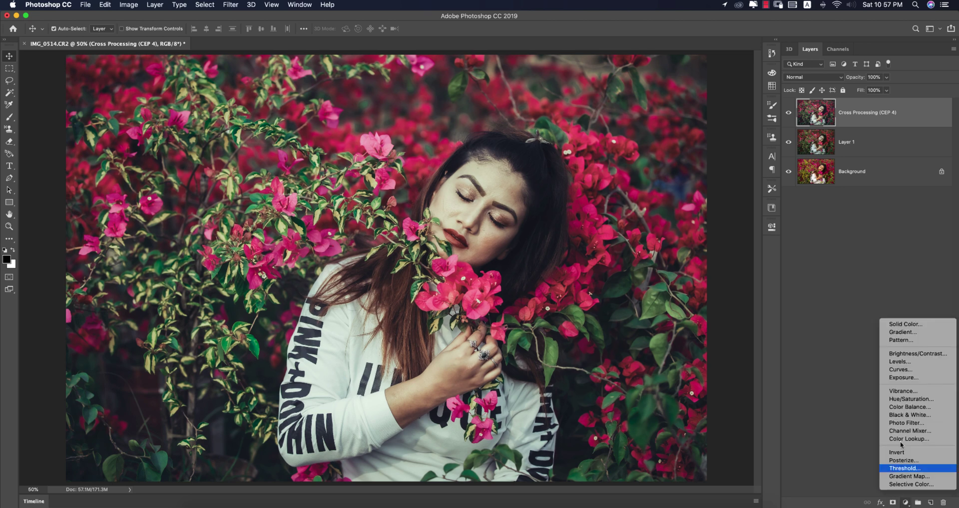
{"action": "left_click", "coordinate": [897, 354]}
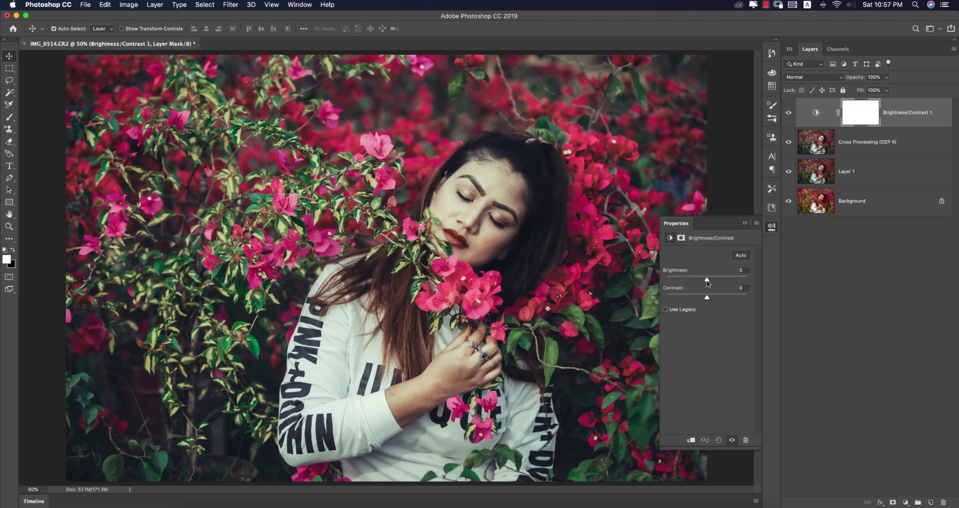
{"action": "left_click_drag", "start_coordinate": [707, 282], "coordinate": [704, 283]}
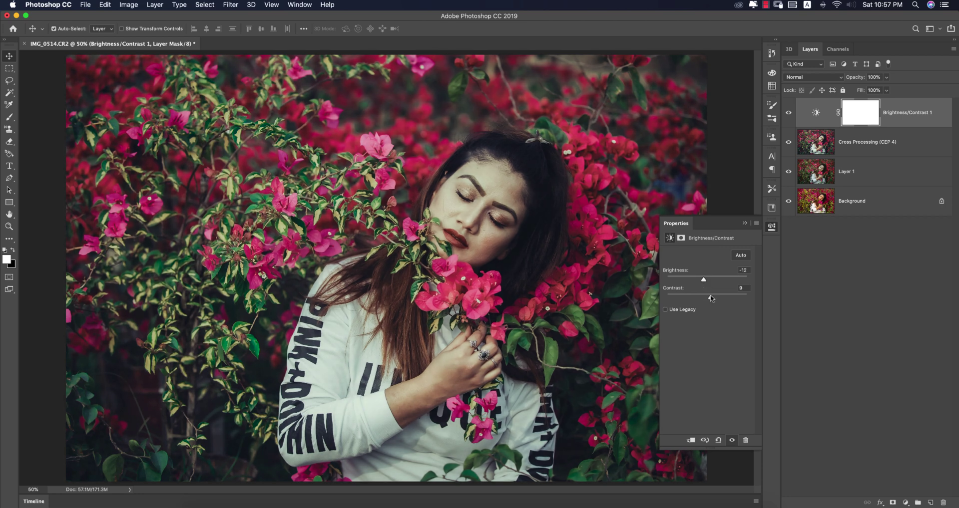
{"action": "left_click", "coordinate": [744, 223]}
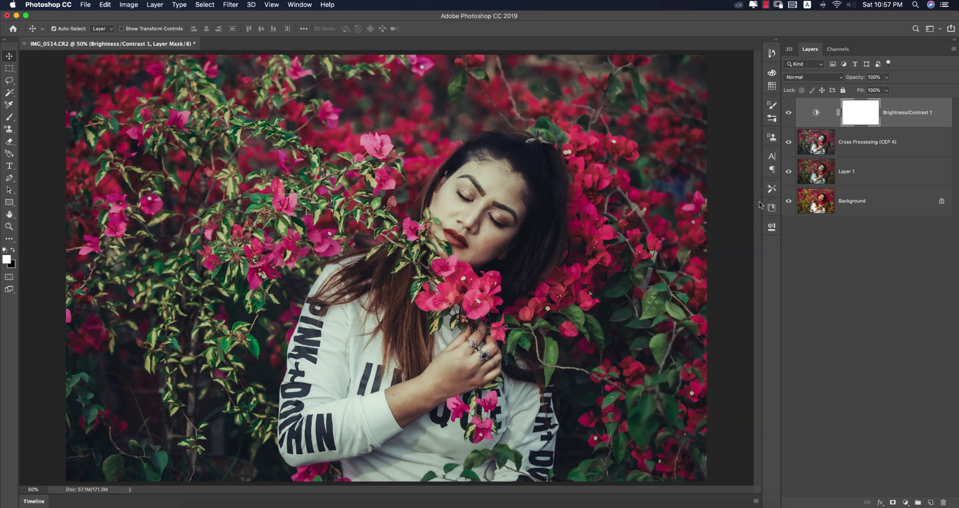
{"action": "left_click", "coordinate": [789, 201], "text": "alt"}
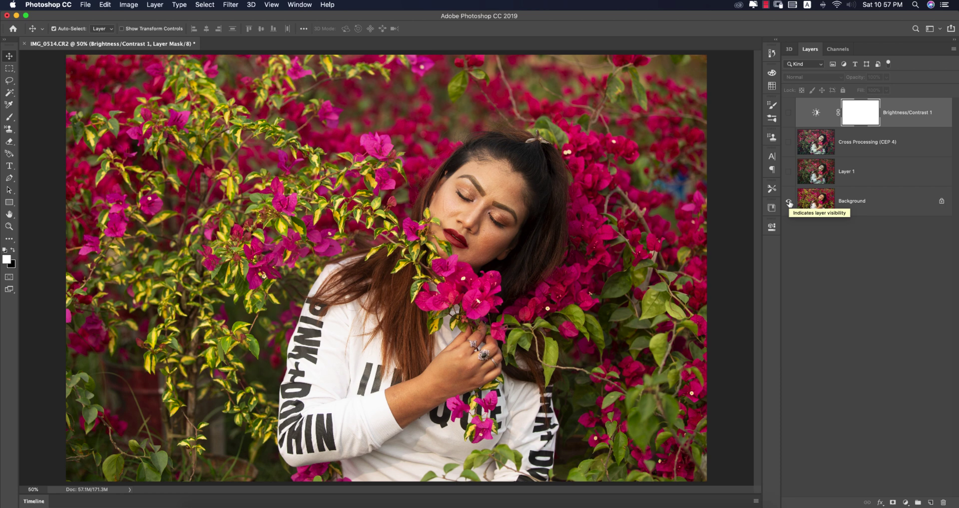
{"action": "left_click", "coordinate": [789, 202], "text": "alt"}
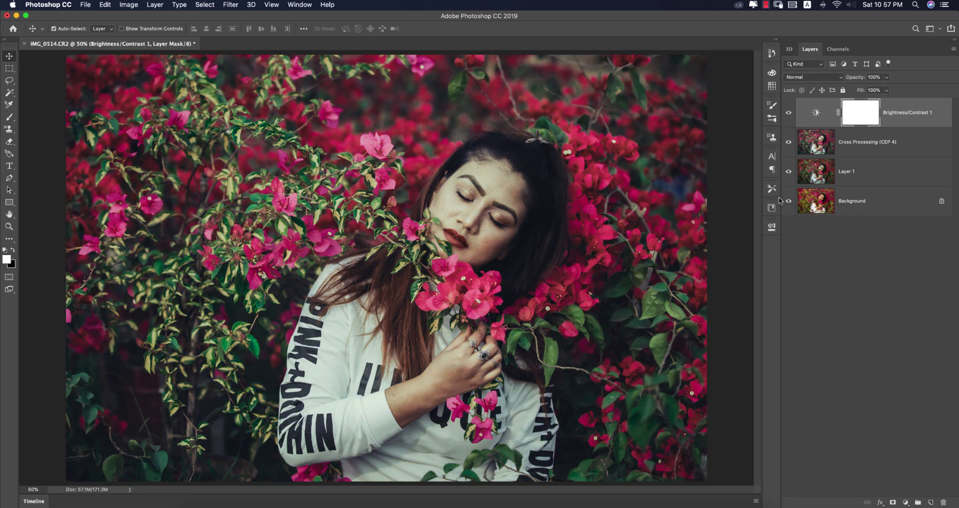
{"action": "left_click", "coordinate": [727, 175]}
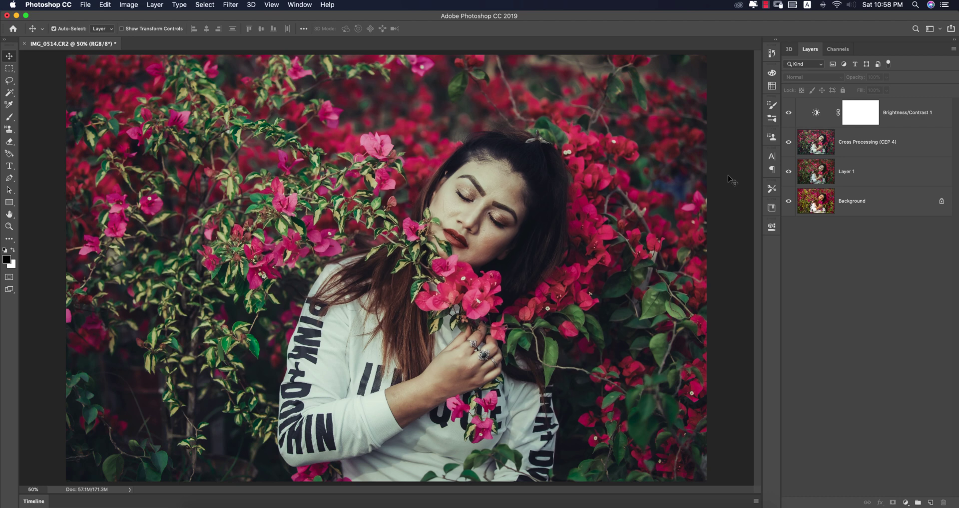